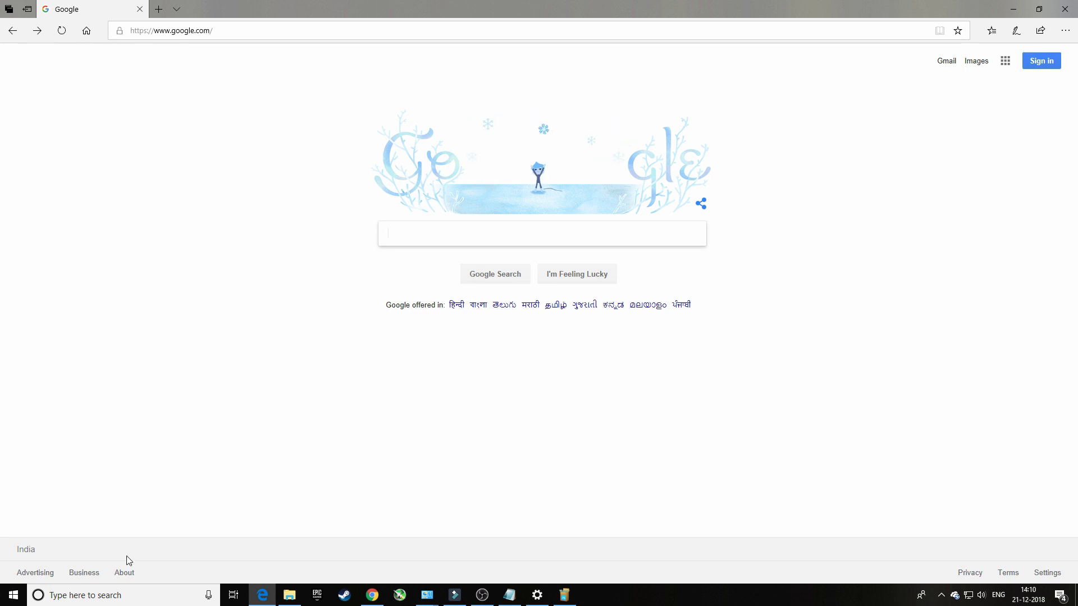
Step: Enter 'apowermirror' as the Google search query
text(apowermirror)
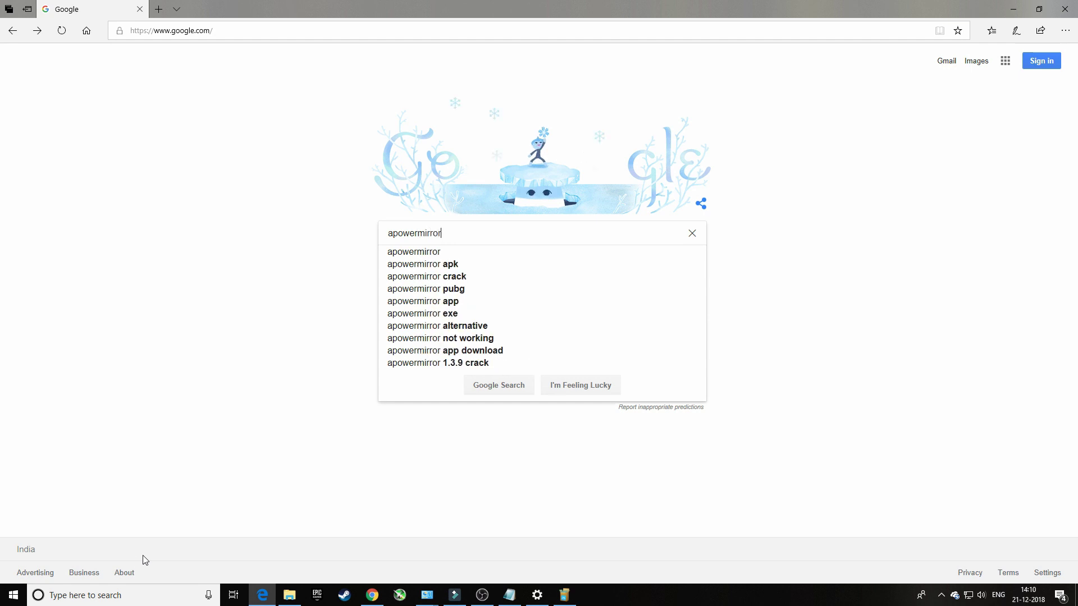
Step: Search 'apowermirror', download the installer from apowersoft.com, and run it in English
key(Return)
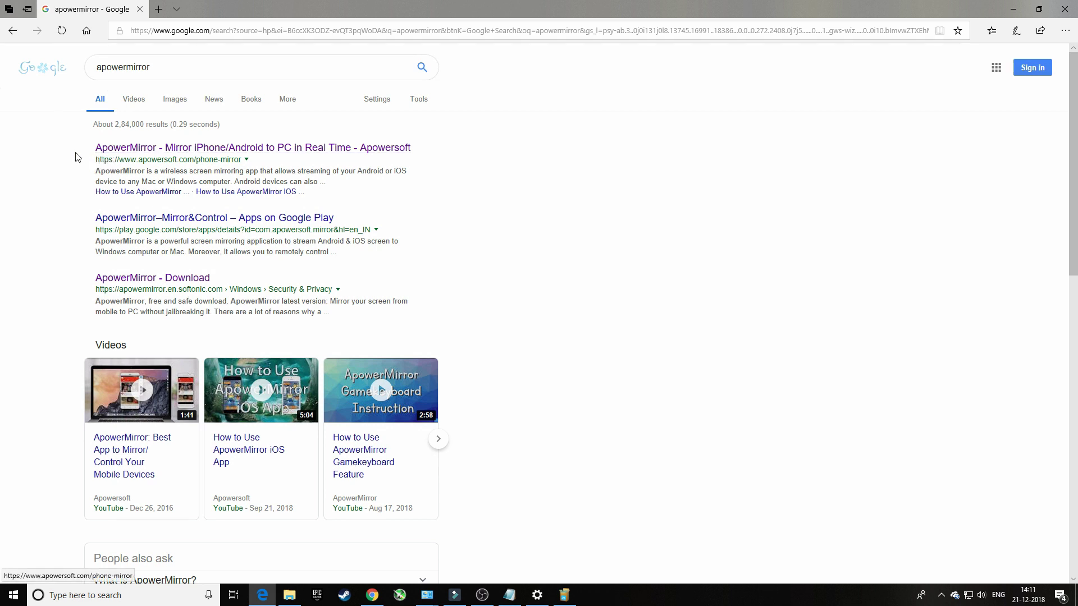
click(255, 148)
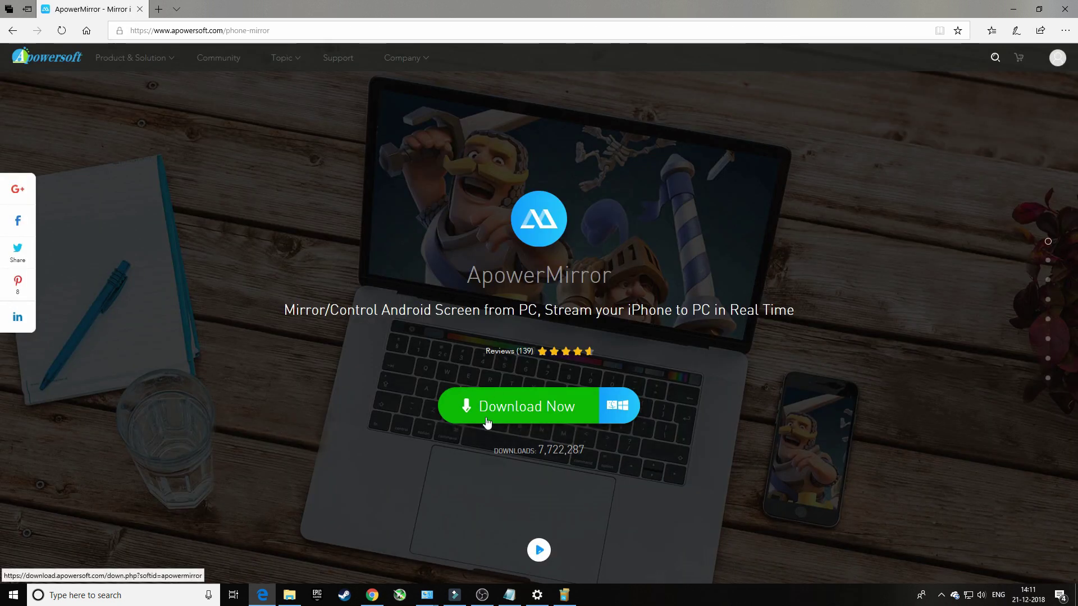
click(464, 424)
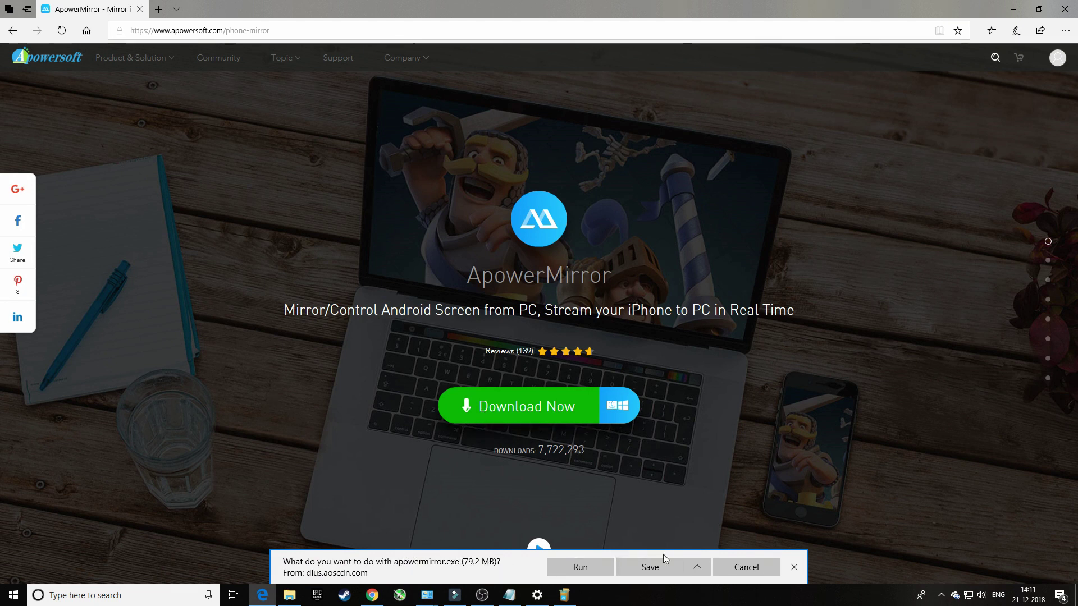
click(794, 572)
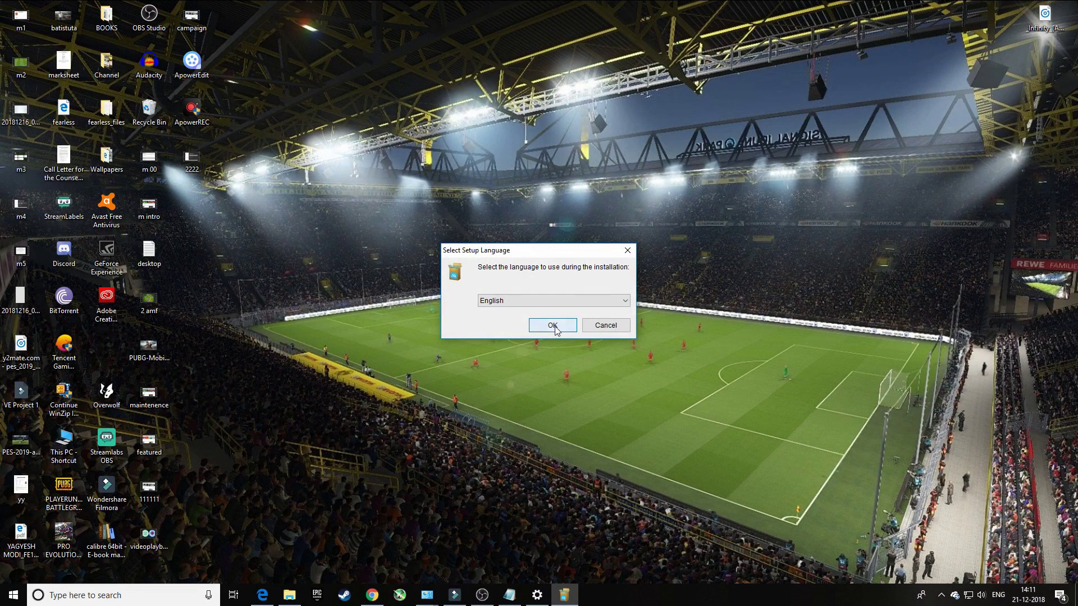
click(555, 330)
Step: Install ApowerMirror with the licence accepted, the default folder and shortcuts, then launch it
click(618, 400)
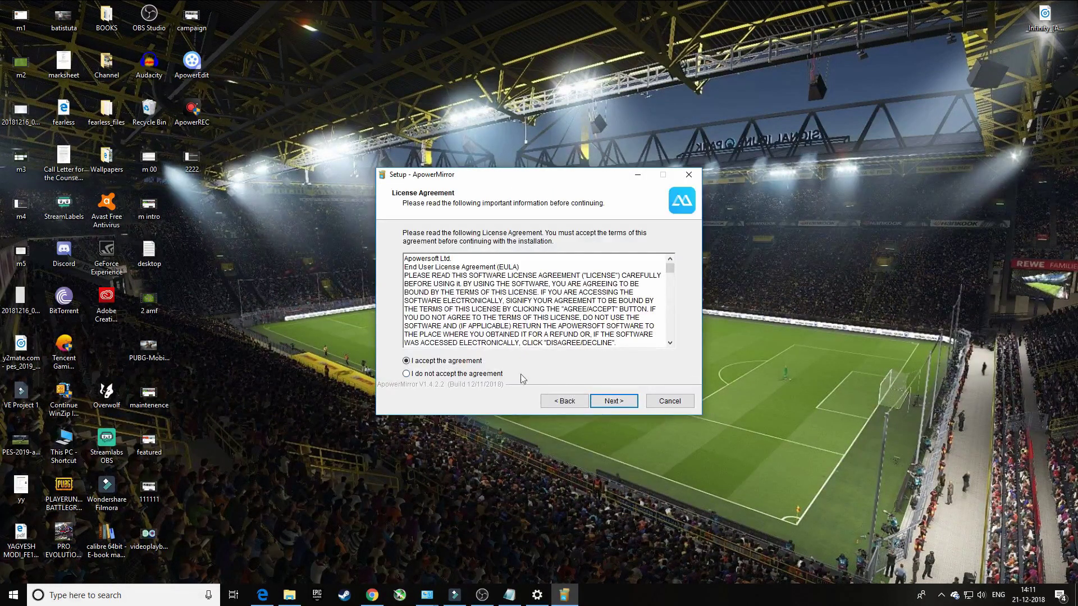
click(613, 401)
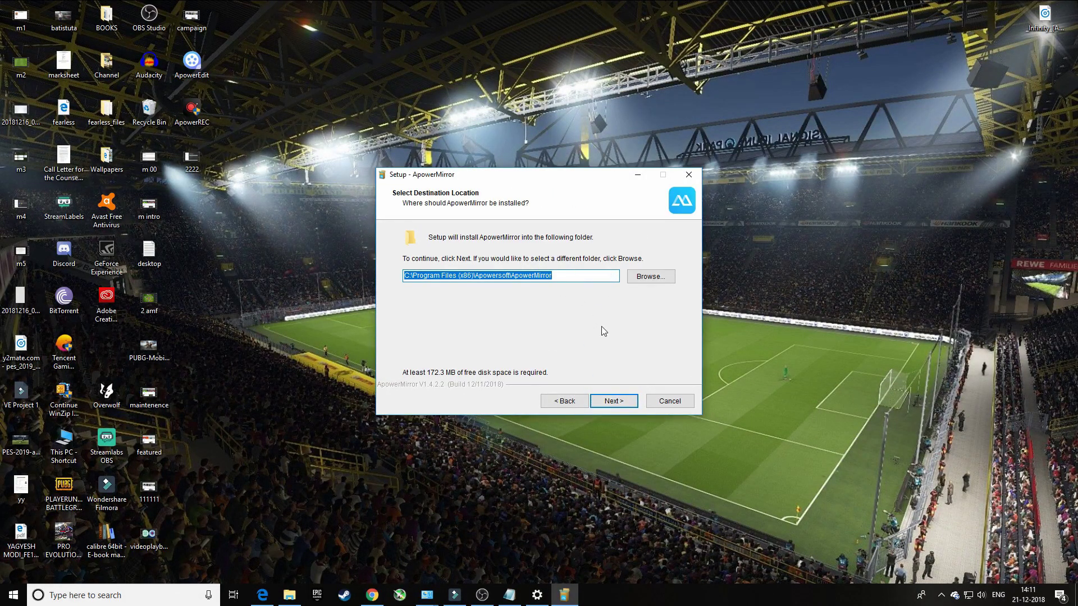
click(613, 401)
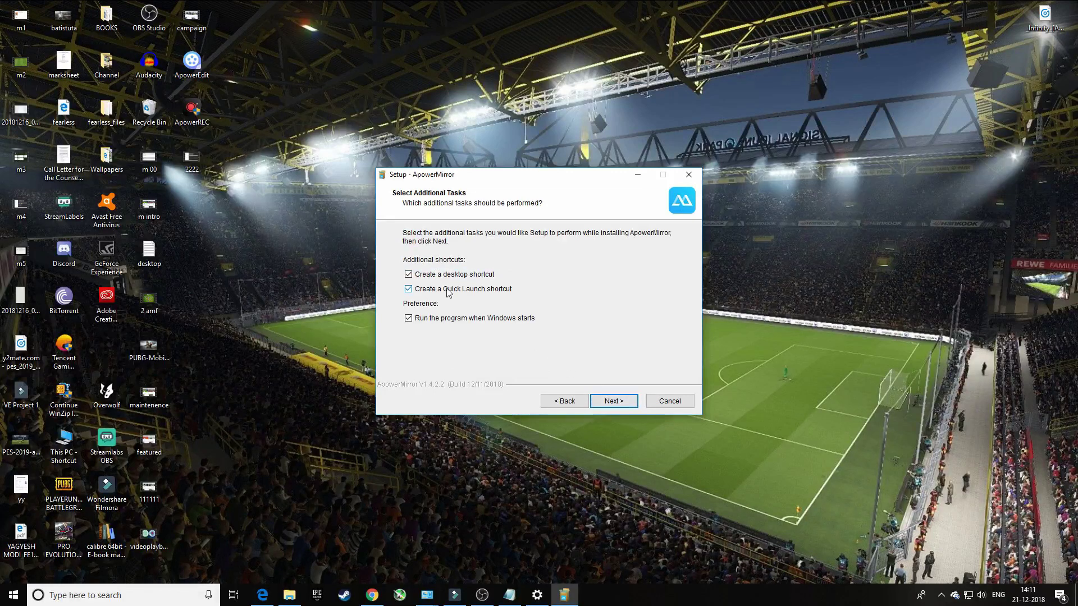
click(621, 404)
click(620, 405)
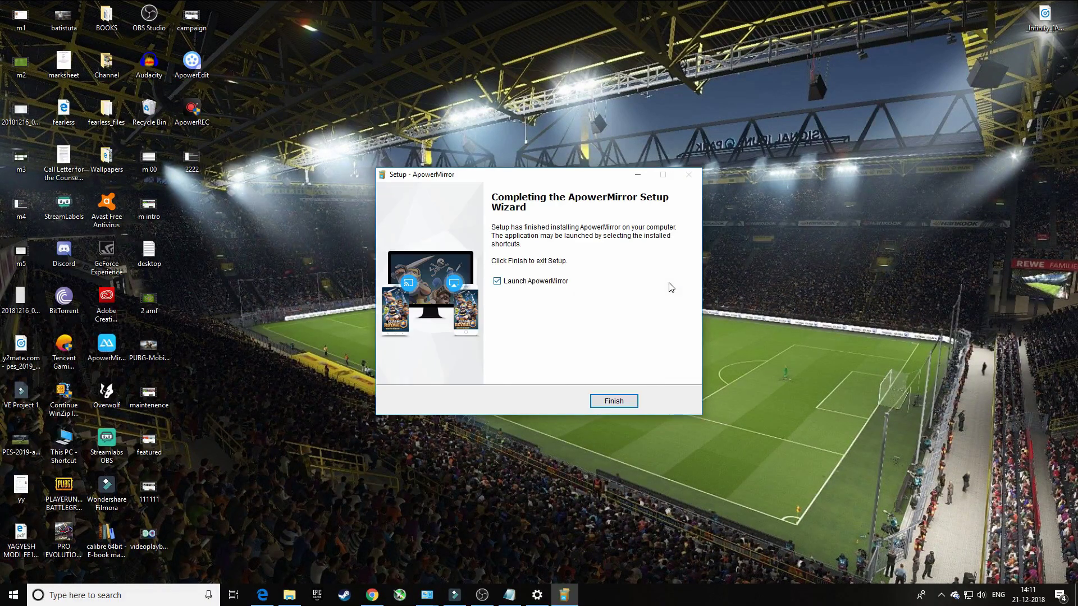
click(622, 402)
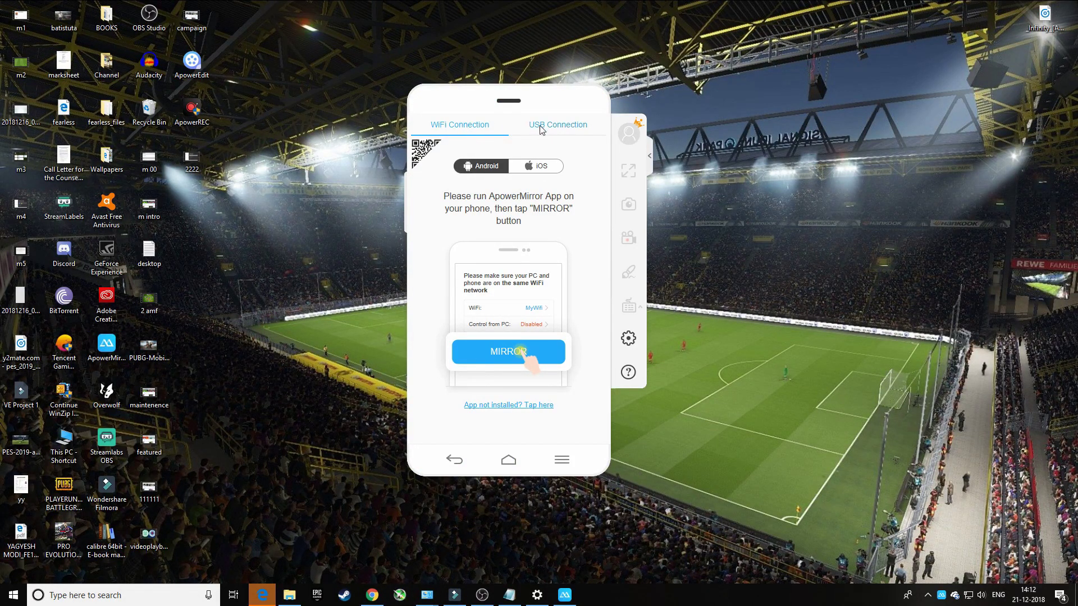
Step: Check the USB Connection instructions, then return to the WiFi Connection screen
click(564, 130)
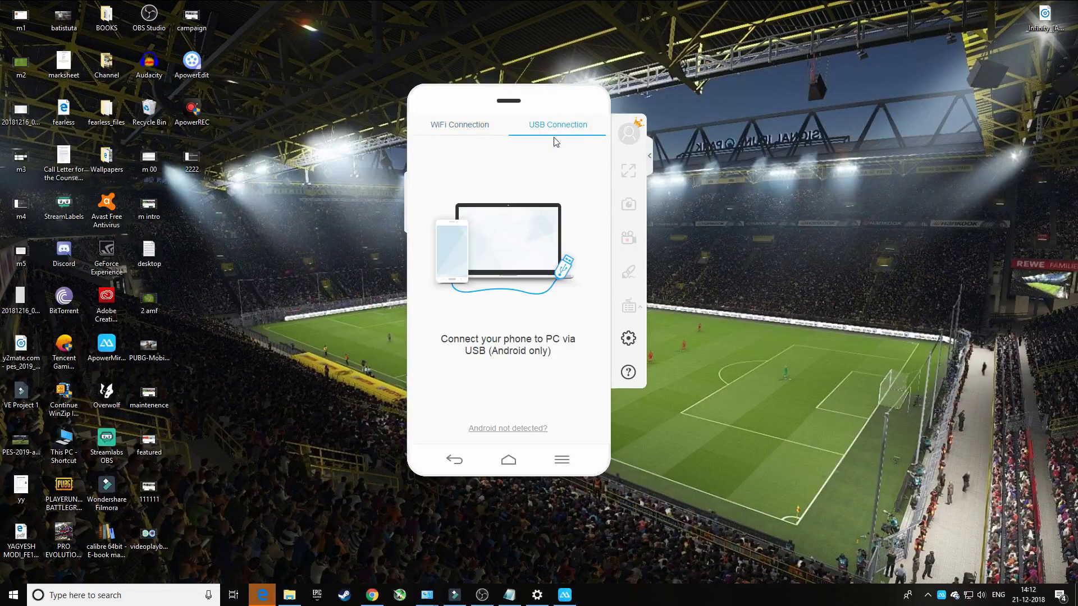
click(466, 126)
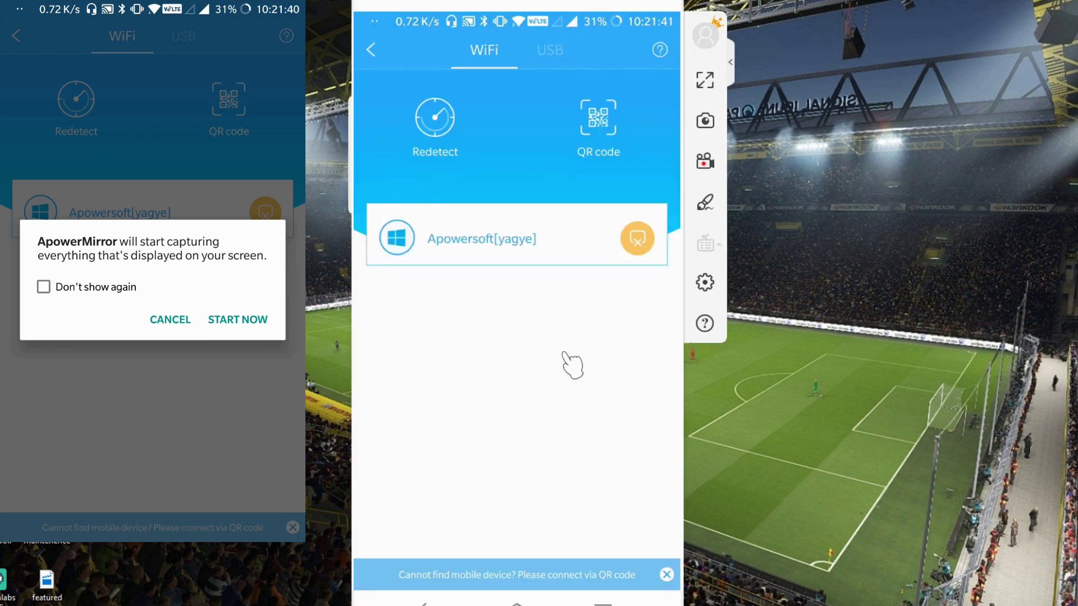
Step: Dismiss the Control from PC and notification prompts, then reconnect the phone via the QR code
click(536, 354)
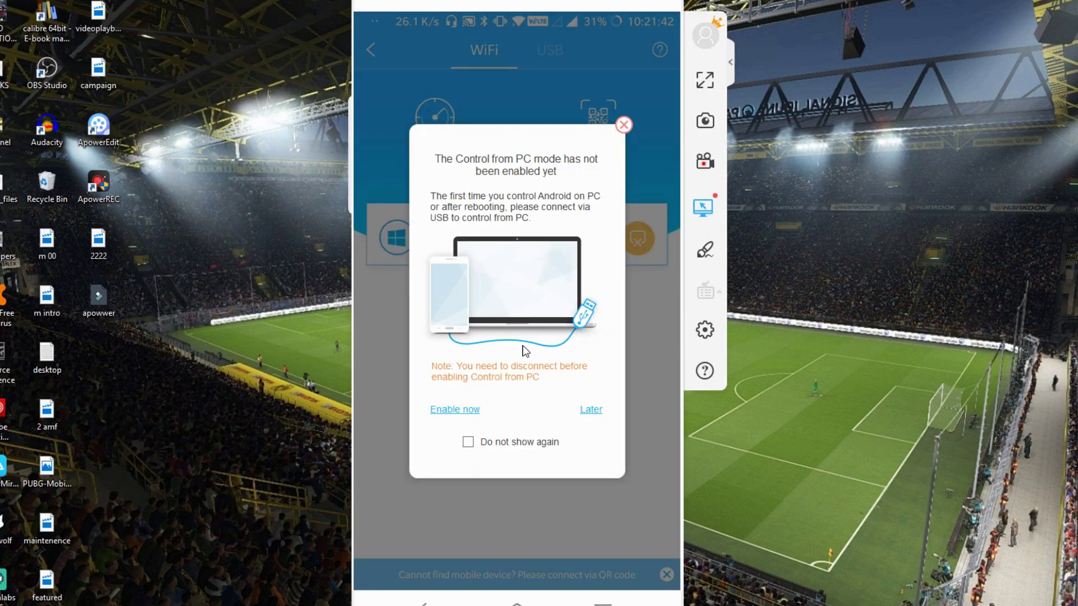
click(625, 126)
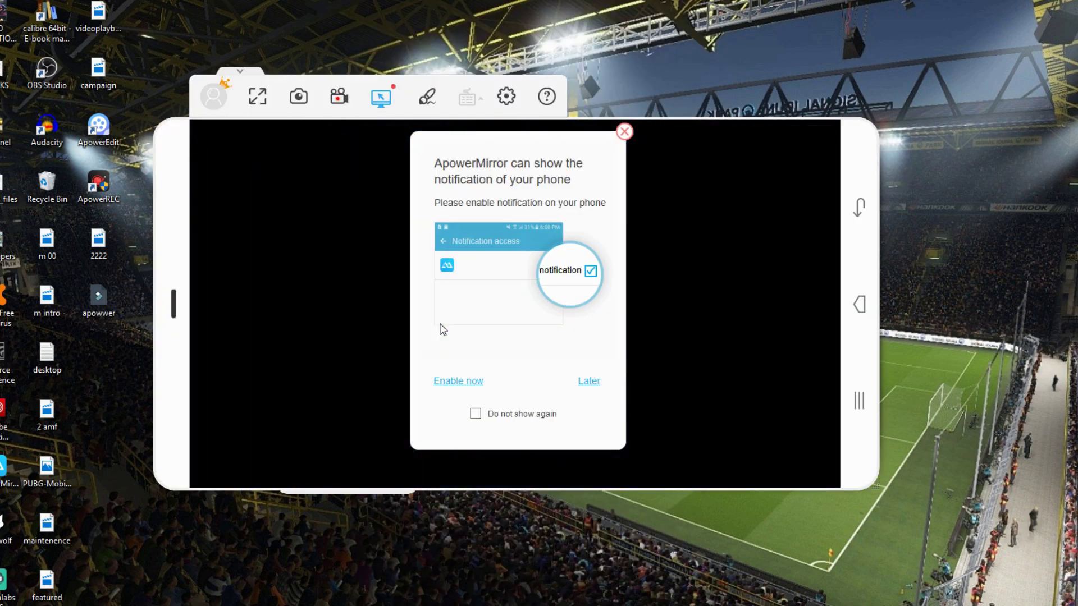
click(623, 134)
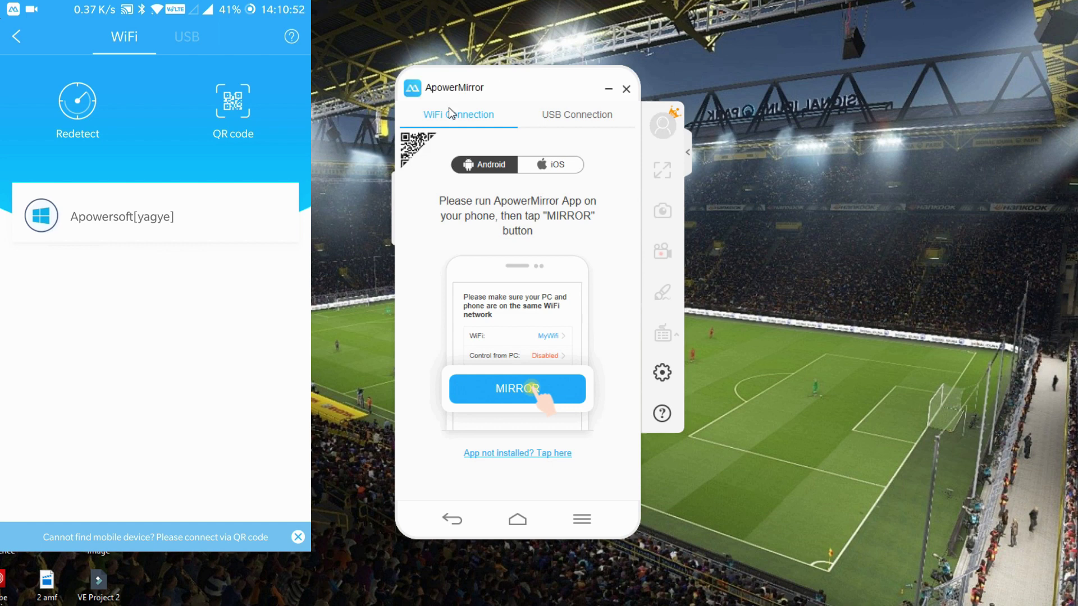
click(421, 151)
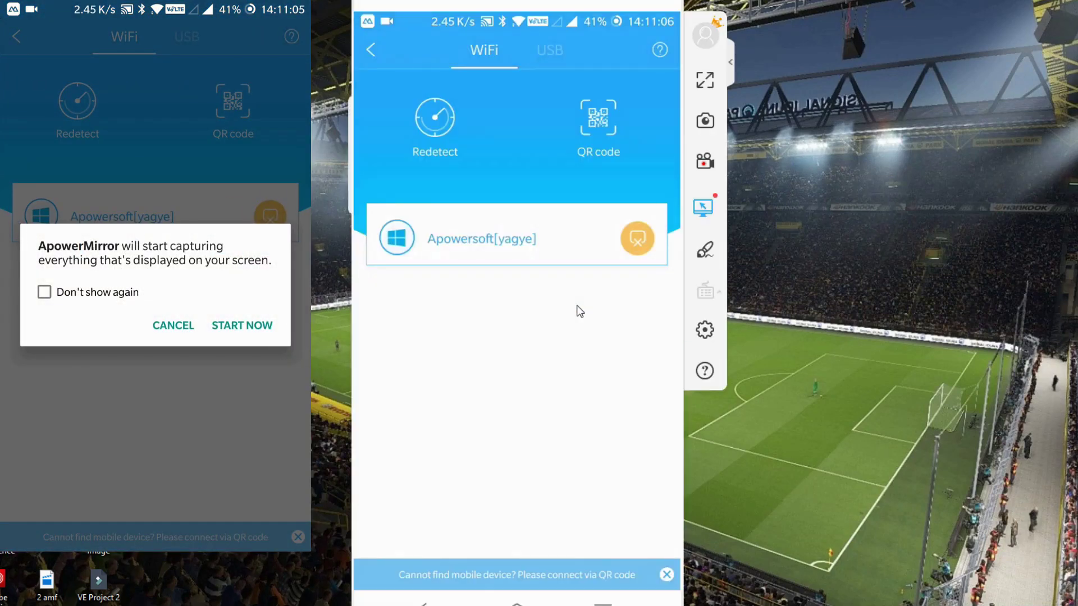
click(627, 230)
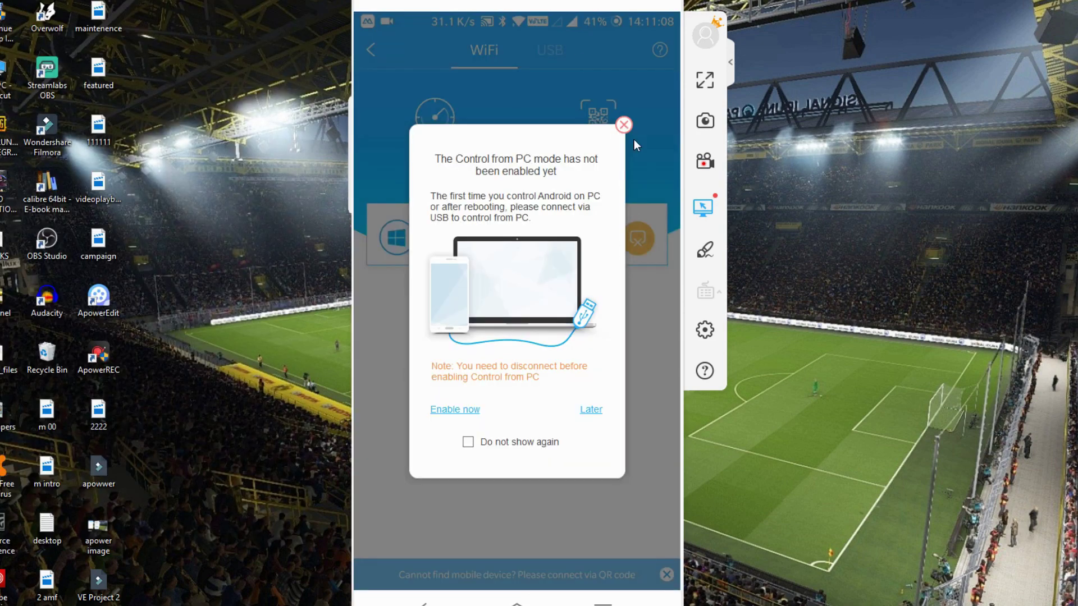
Step: Dismiss the Control from PC notice
click(625, 126)
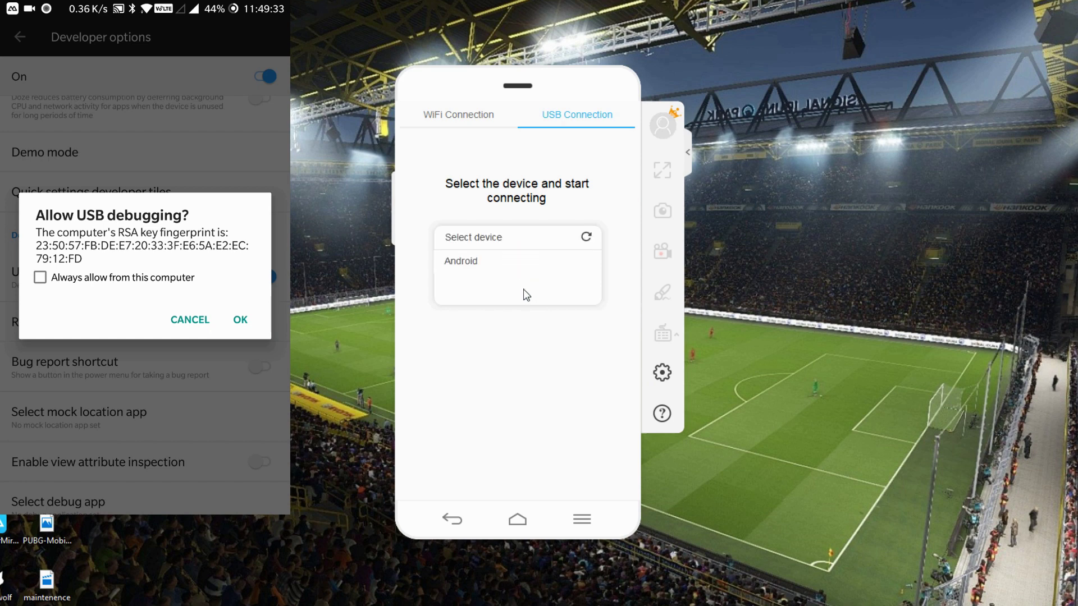
Step: Connect the Android phone over USB, allow screen capture, and close the weekly pick-up announcement
click(481, 269)
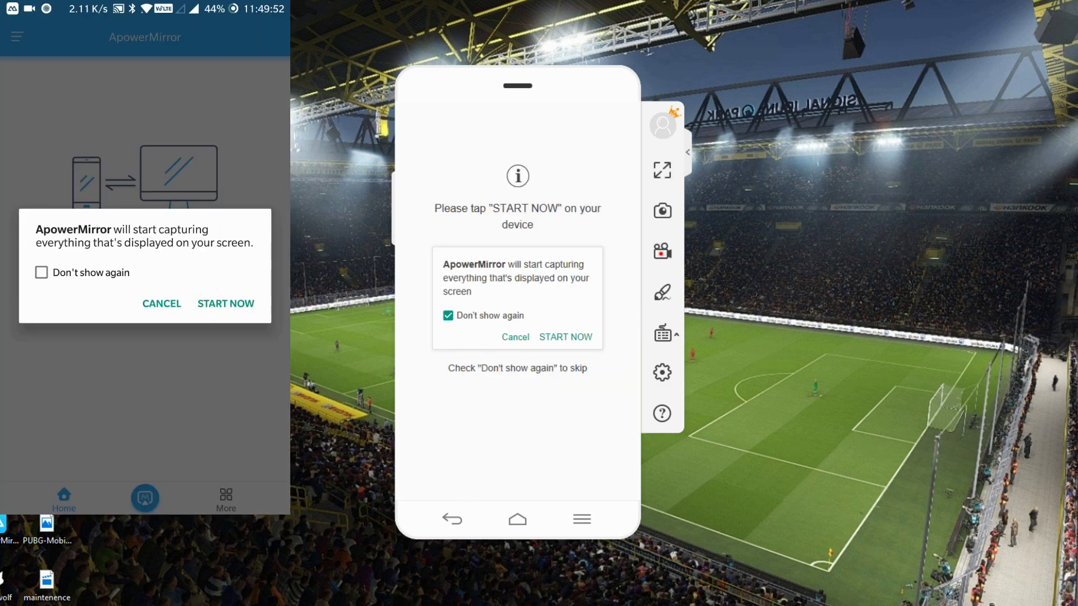
click(226, 304)
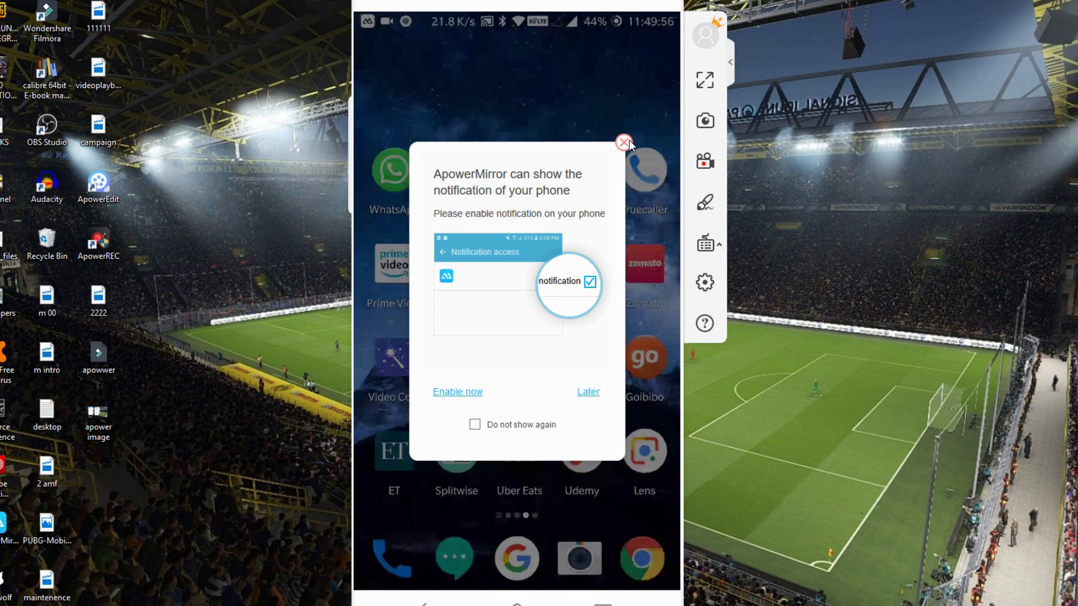
click(623, 142)
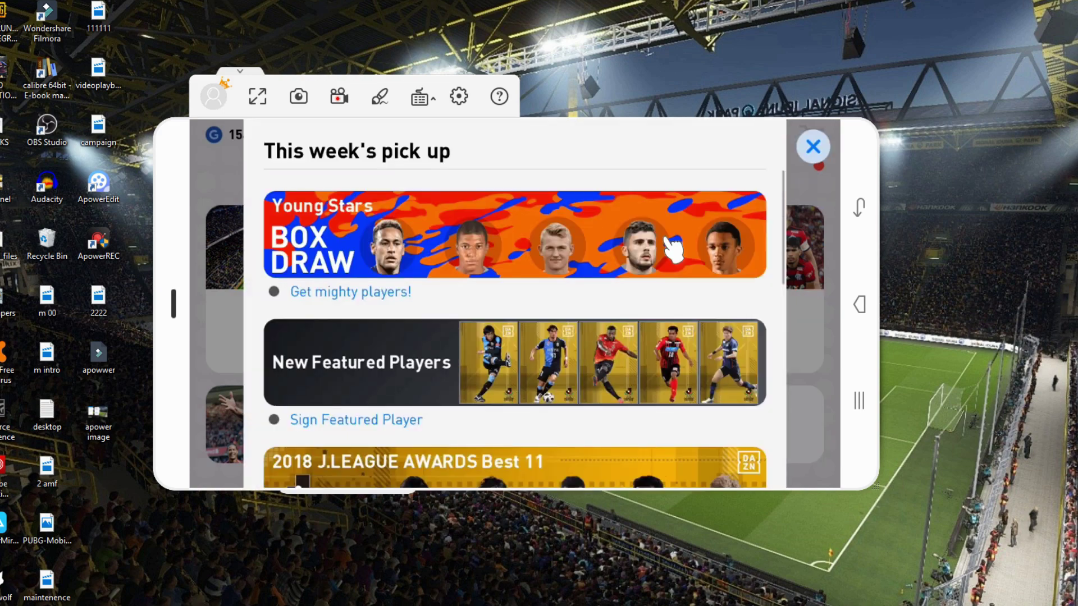
key(Escape)
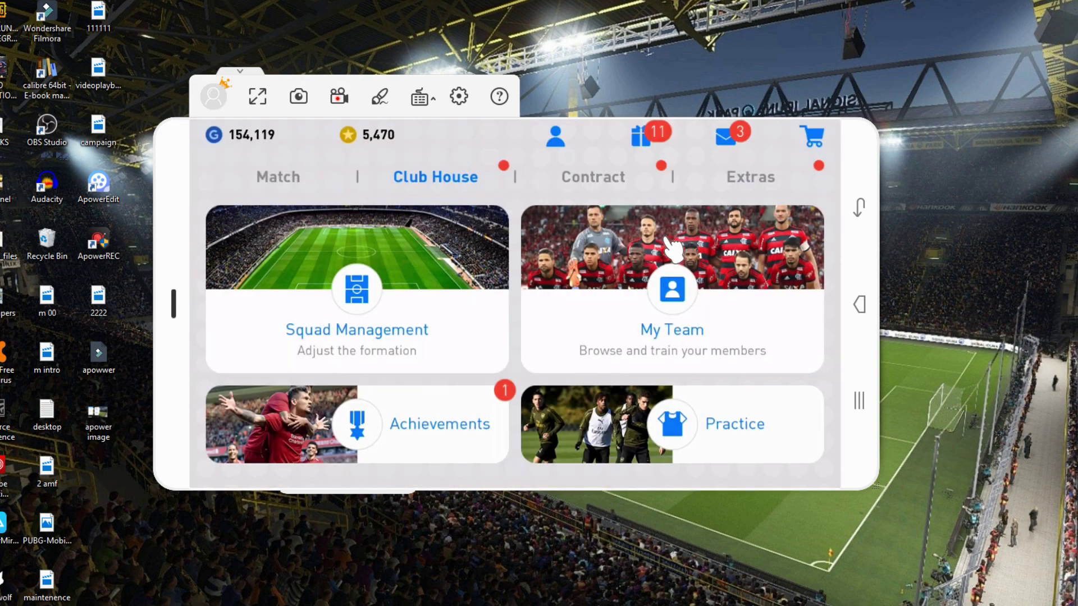
Step: In Display settings, keep AirPlay resolution at 1080p 1920*1080 and Max FPS at 60
click(464, 100)
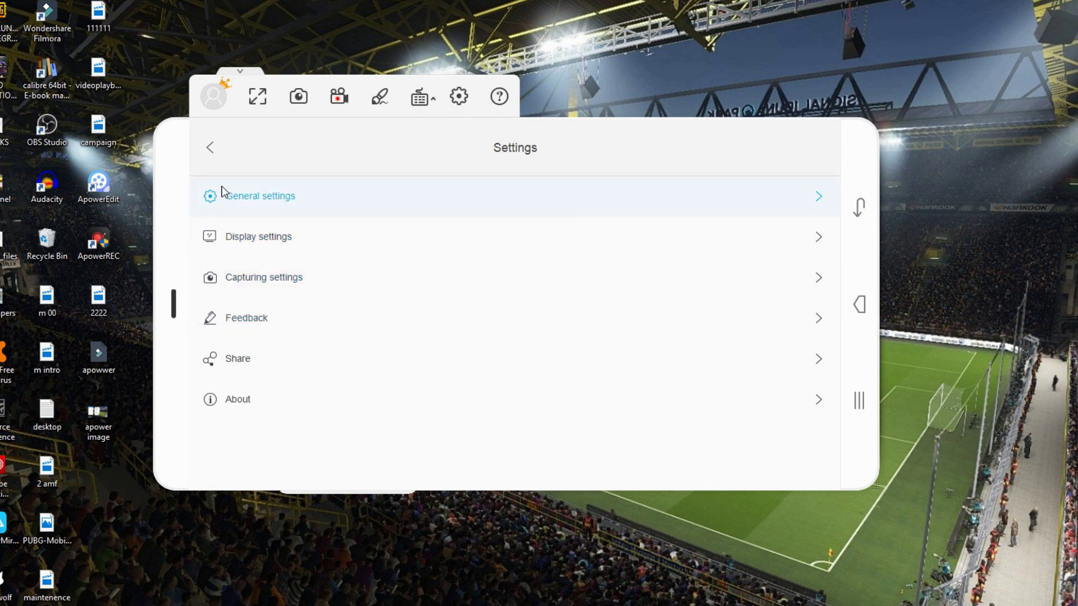
click(229, 238)
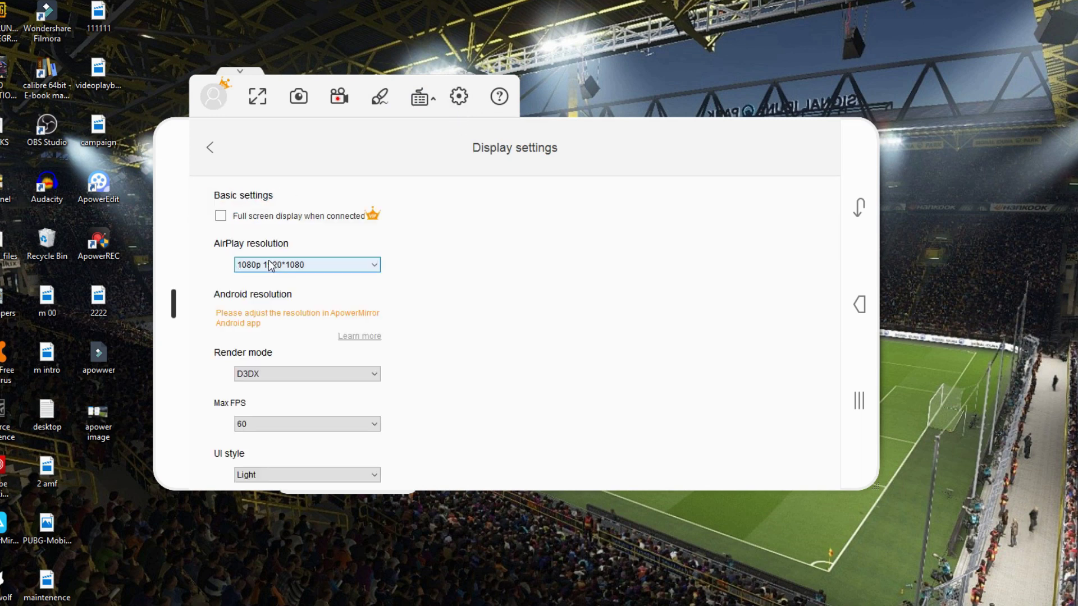
click(295, 265)
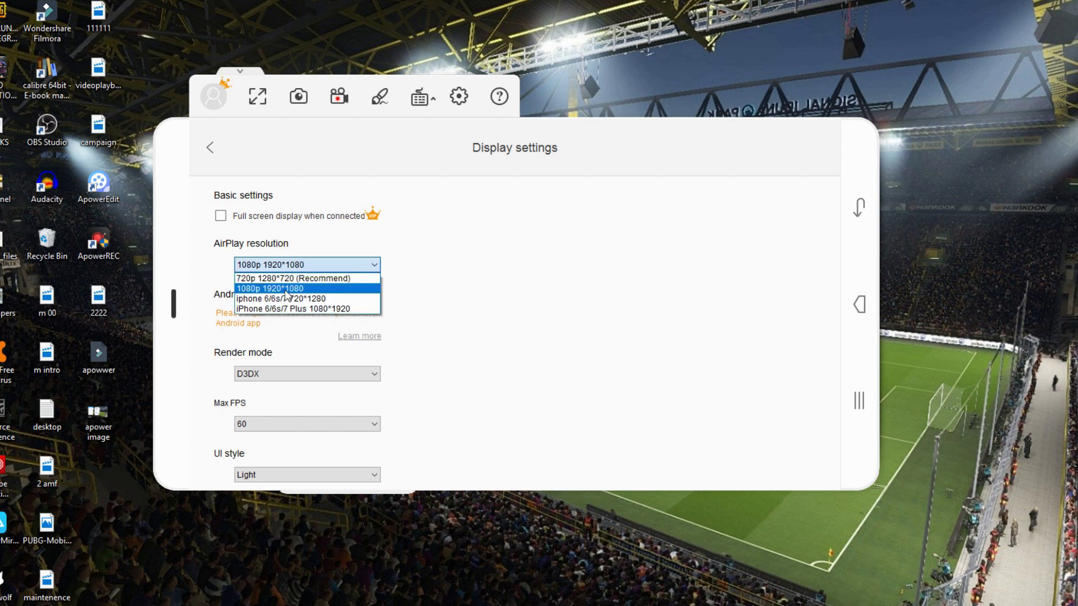
click(286, 289)
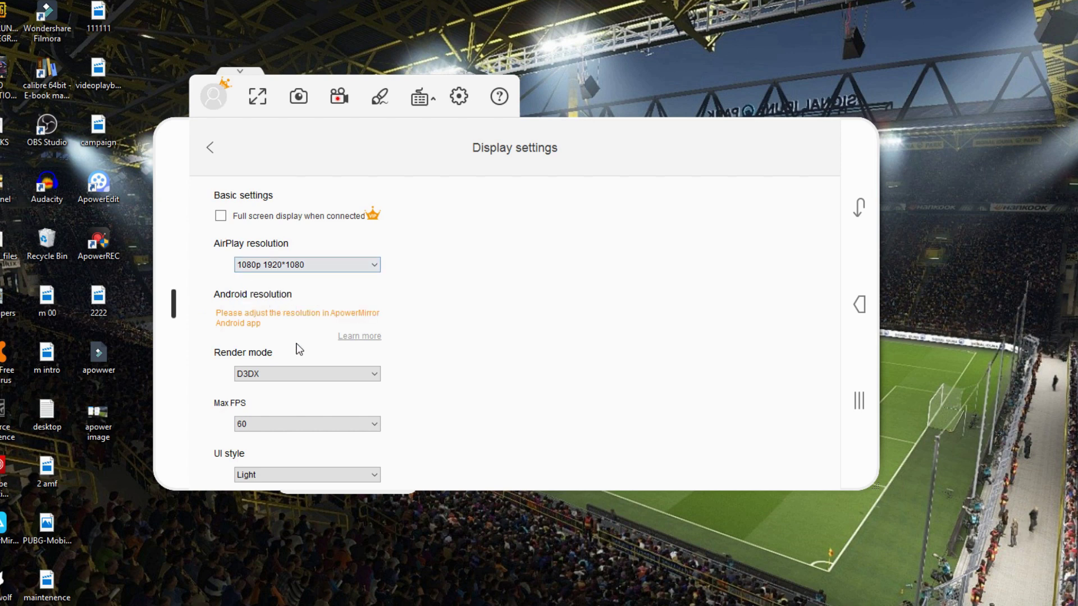
click(288, 427)
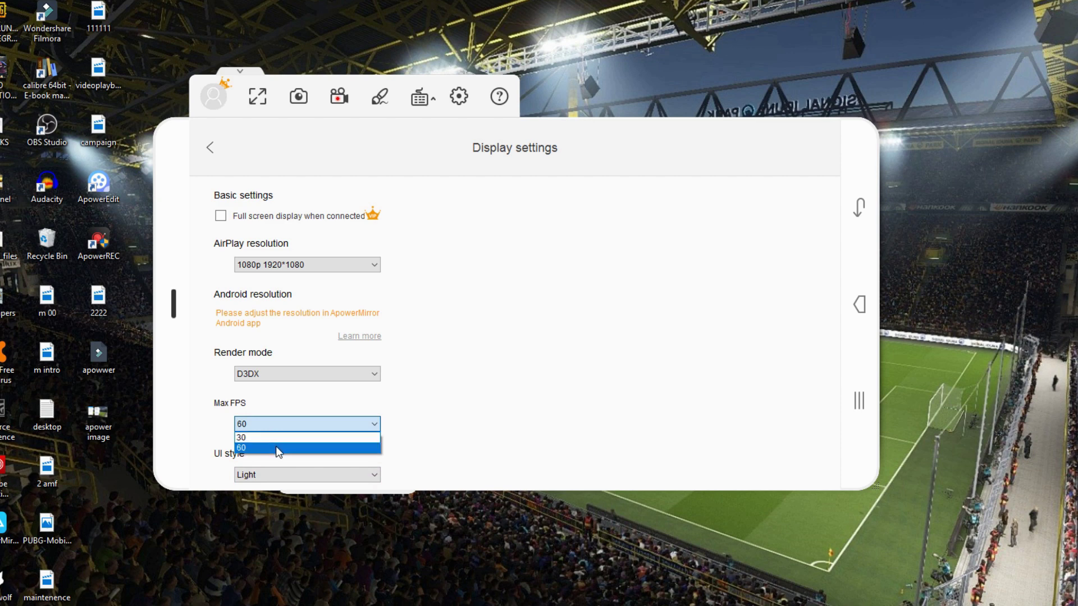
click(277, 448)
Step: Try the Dark UI style, revert it to Light, and return to the settings list
click(325, 476)
click(305, 496)
click(308, 476)
click(300, 479)
click(301, 479)
click(295, 490)
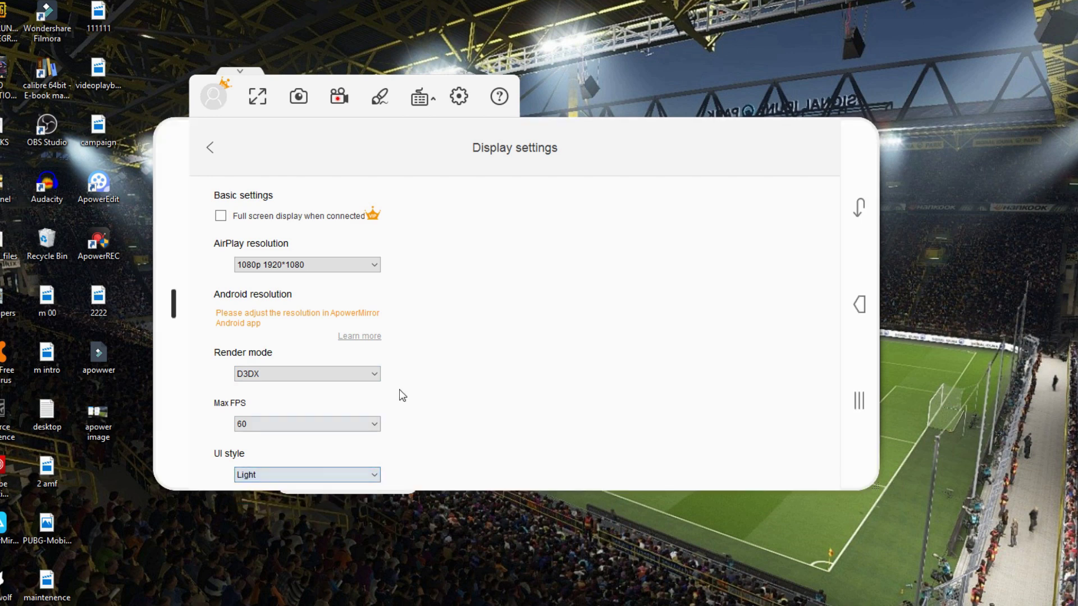
click(211, 149)
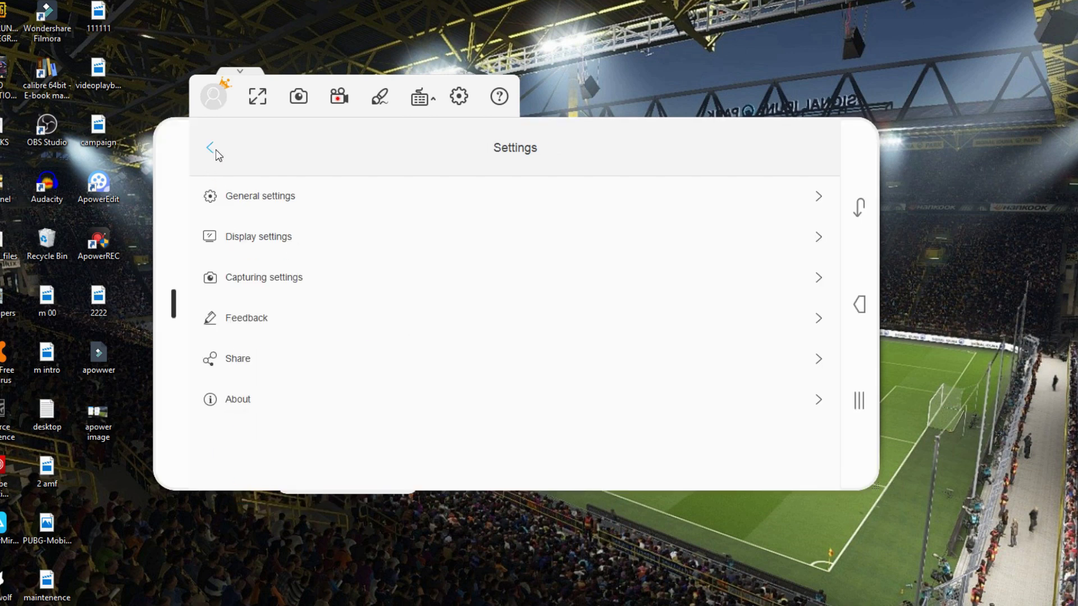
click(292, 211)
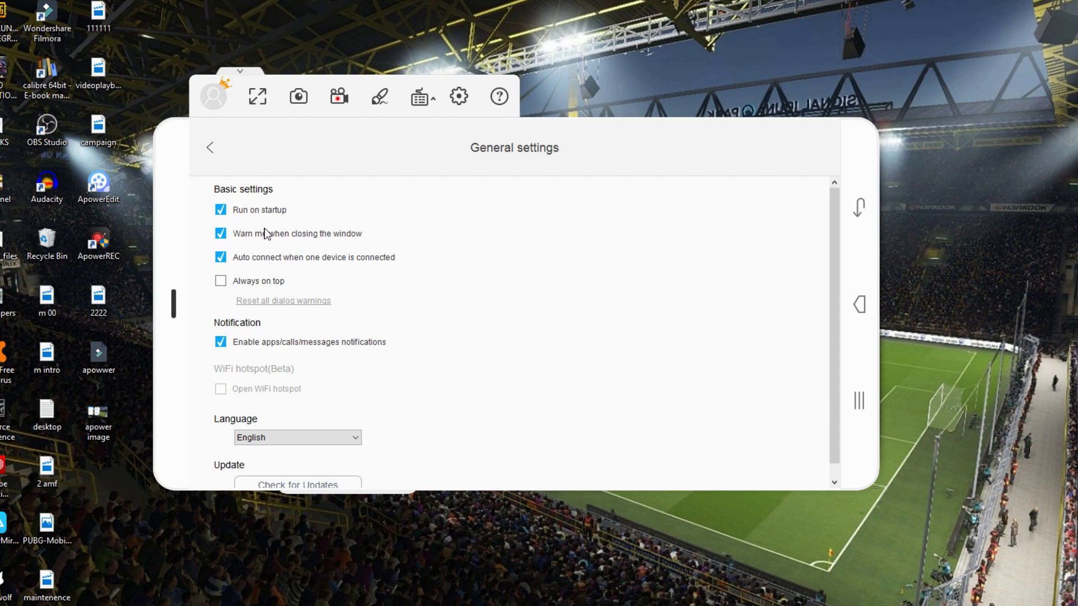
Step: Scroll through General settings, then keep the Capturing video format as MP4
scroll(254, 409, down, 1)
scroll(258, 424, down, 1)
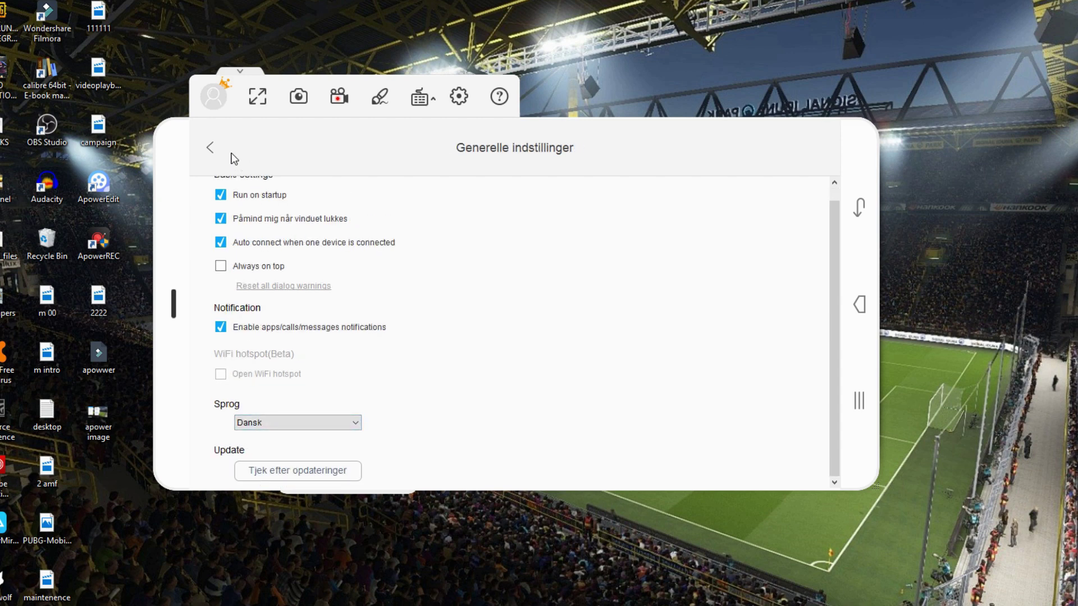
click(209, 149)
click(277, 287)
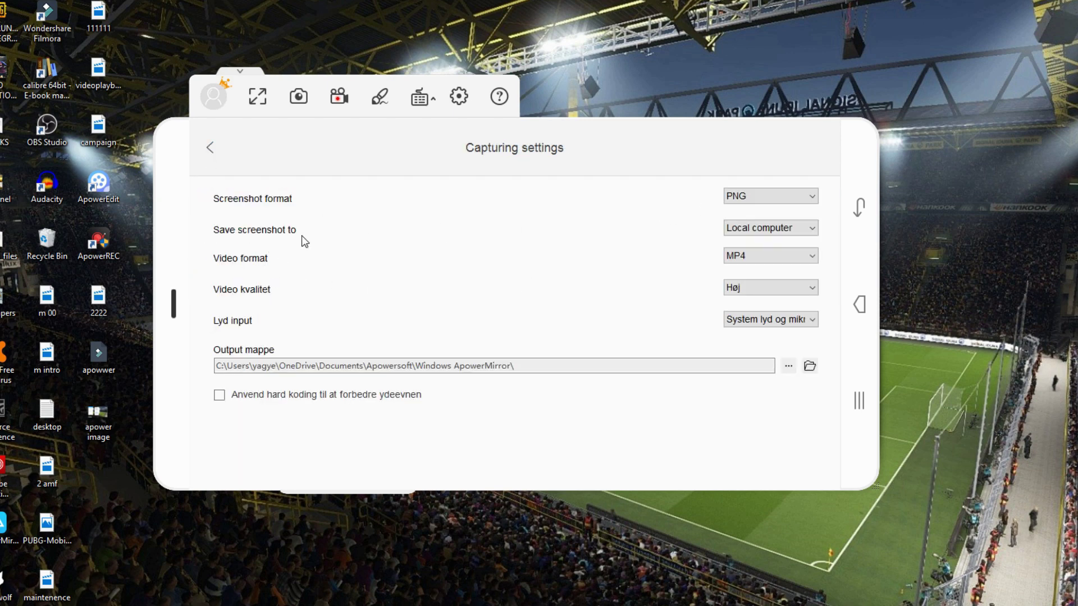
click(763, 258)
click(590, 265)
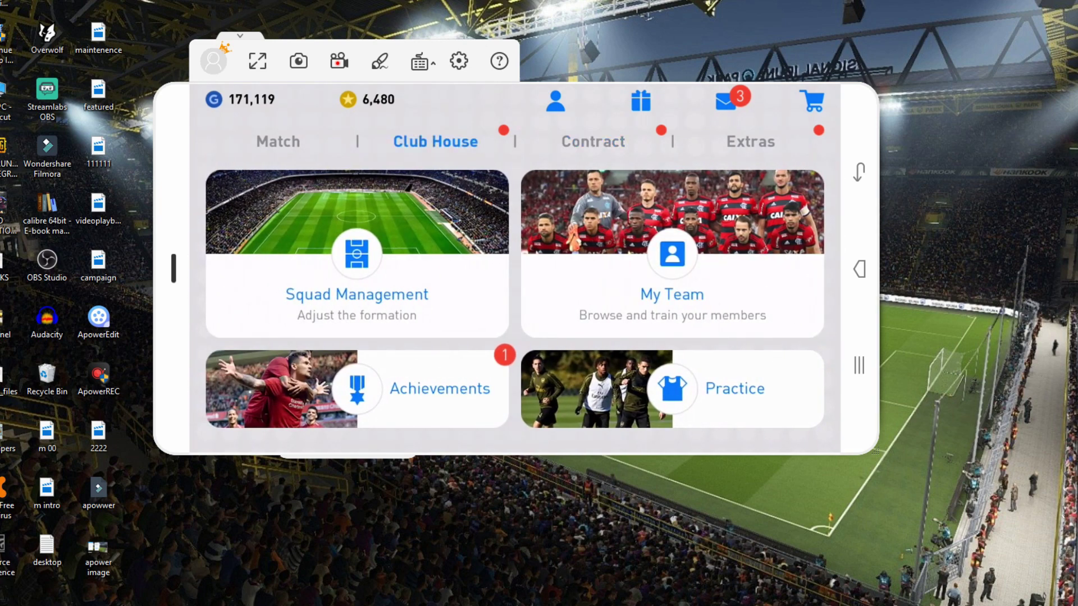
Step: Add a new Window Capture (2) source to the Streamlabs OBS scene
key(alt+Tab)
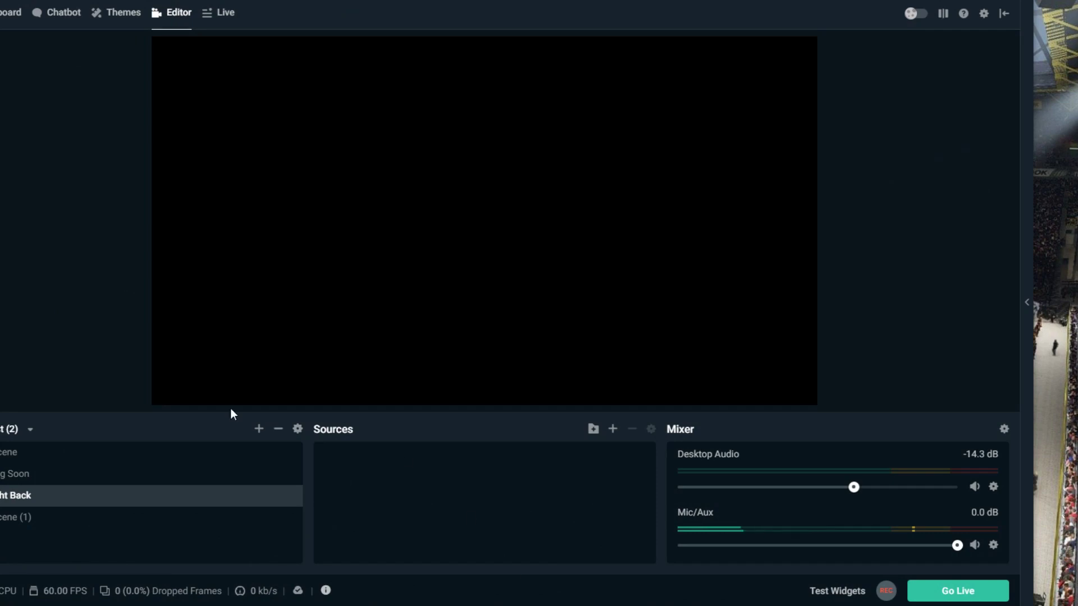
click(613, 430)
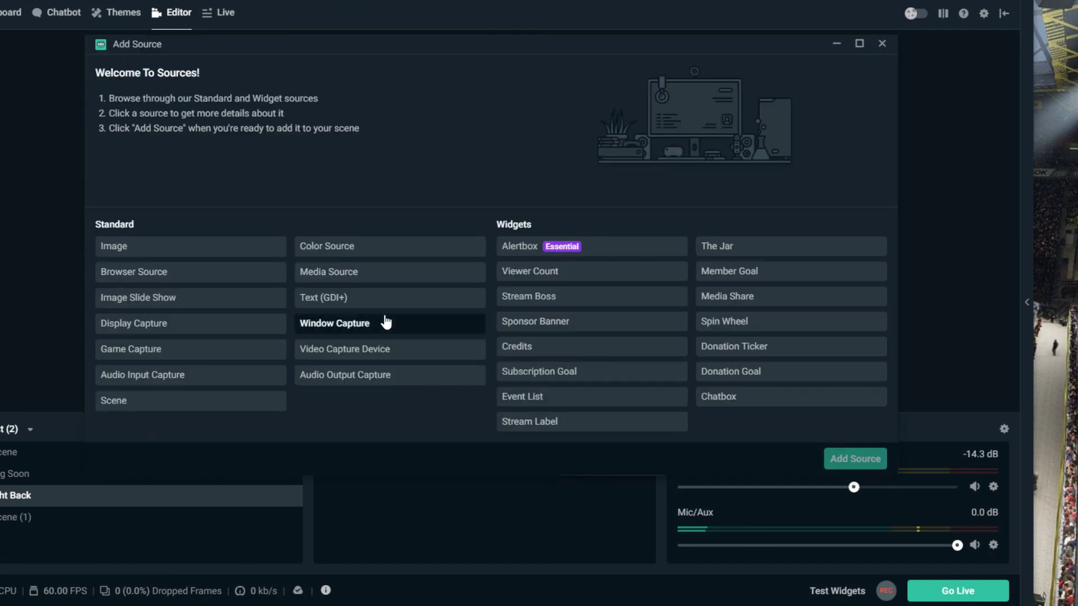
click(363, 329)
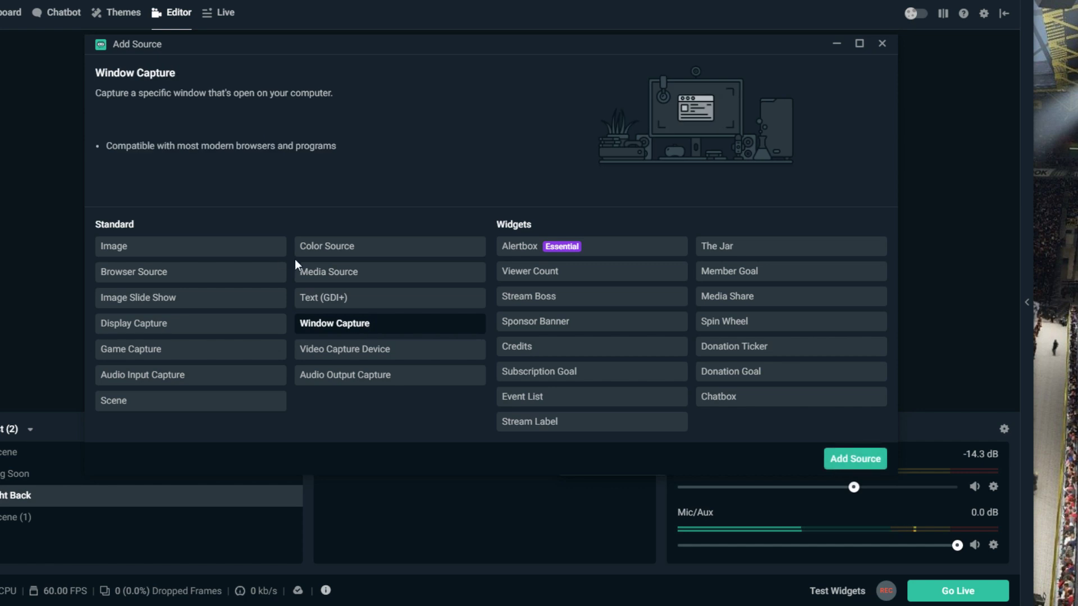
click(856, 460)
click(629, 207)
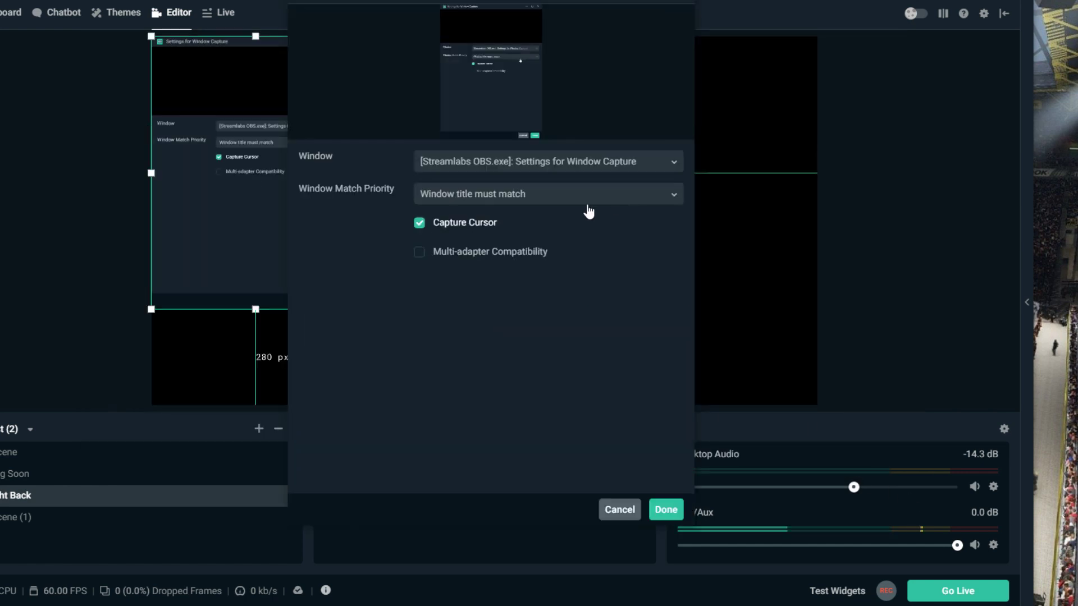
Step: Capture the ApowerMirror Main window and stretch it to fill the canvas
click(494, 168)
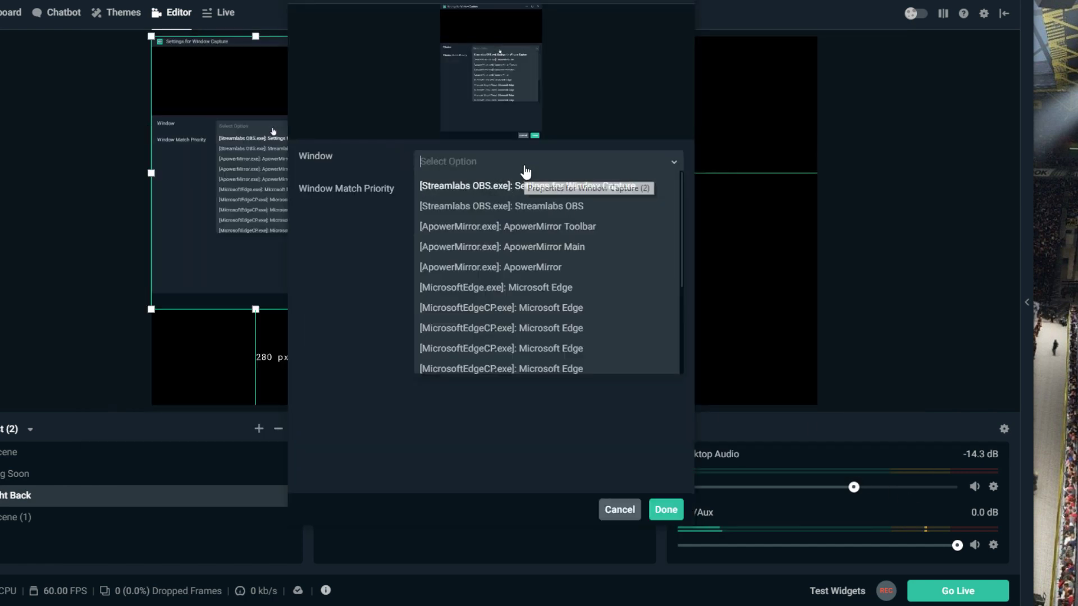
click(531, 259)
click(661, 512)
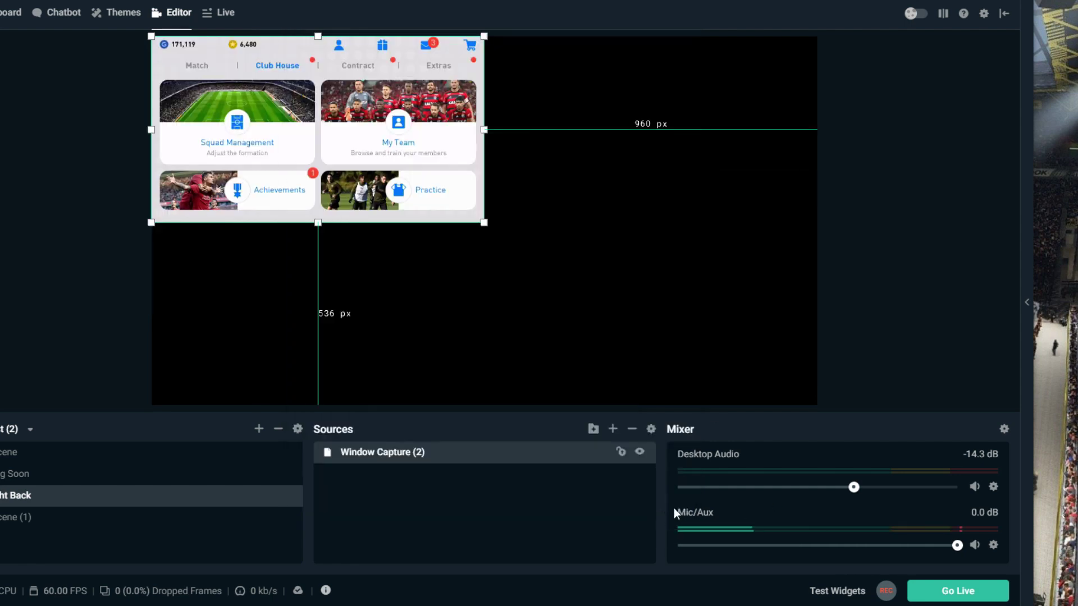
drag(489, 224, 815, 407)
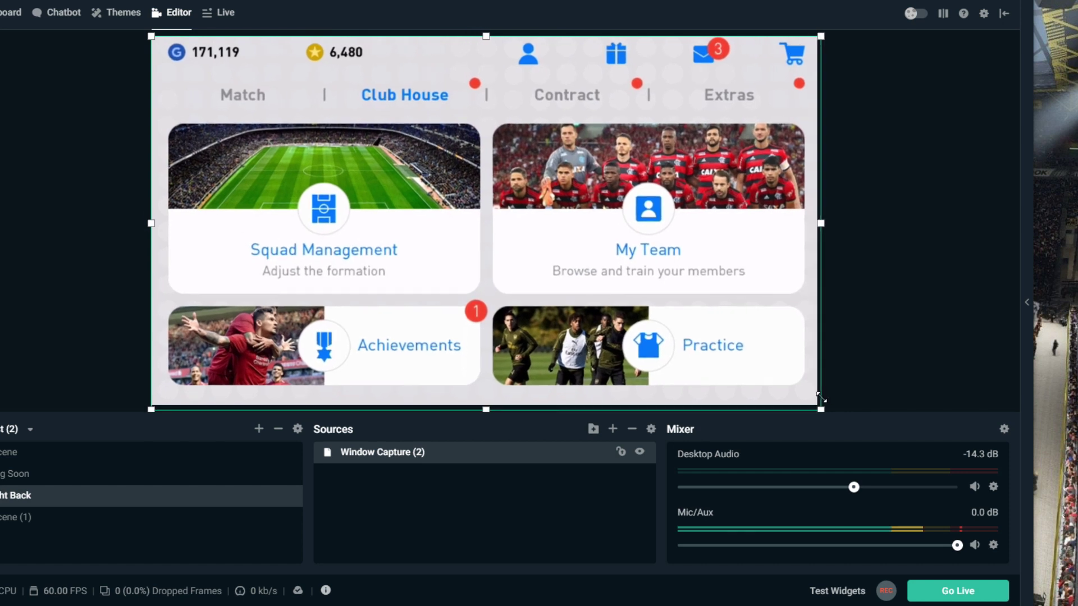